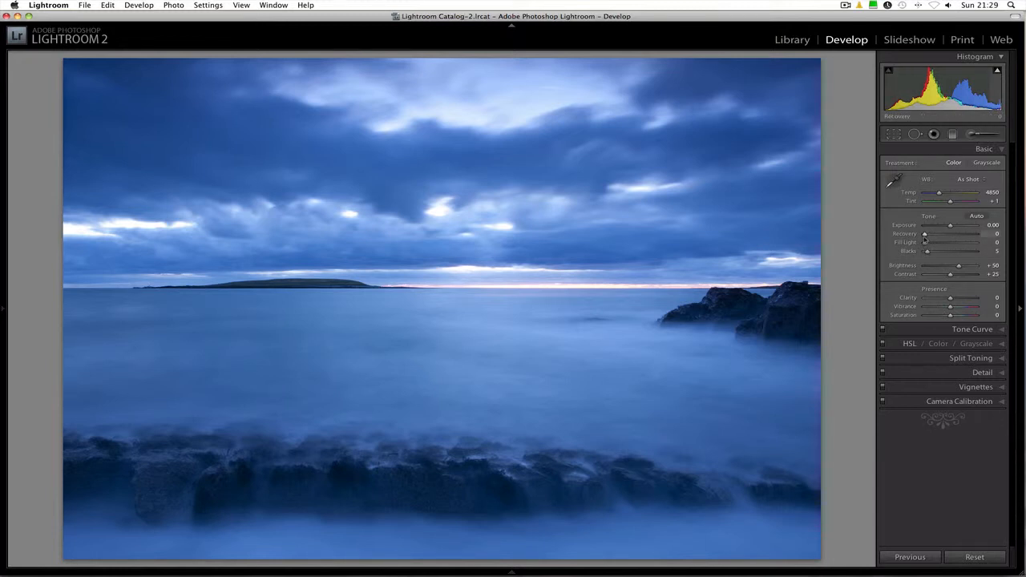
Step: Set the photo's basic tones to Recovery 49, Contrast +28 and Brightness +53
drag(924, 234, 952, 238)
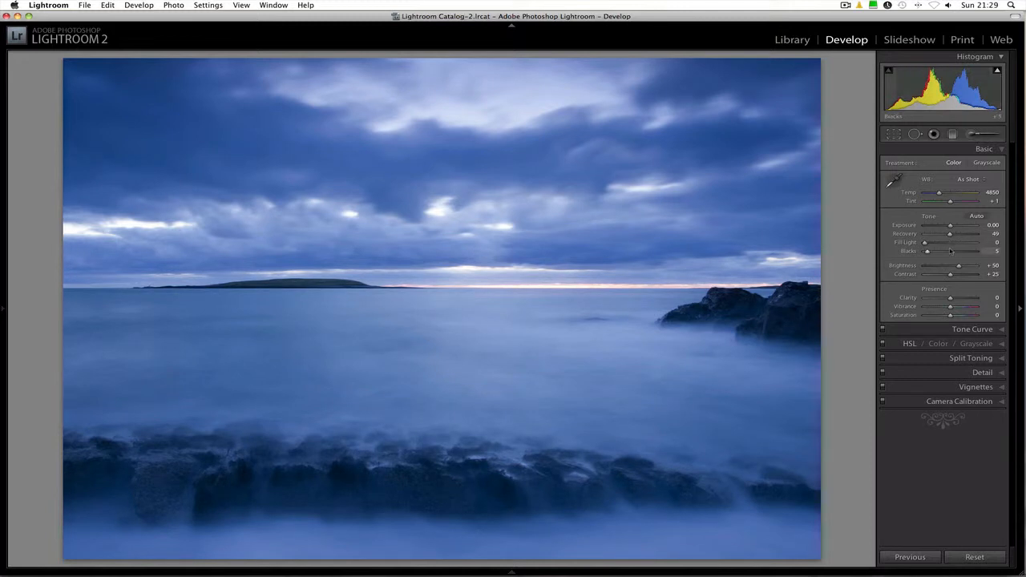
drag(950, 275, 952, 276)
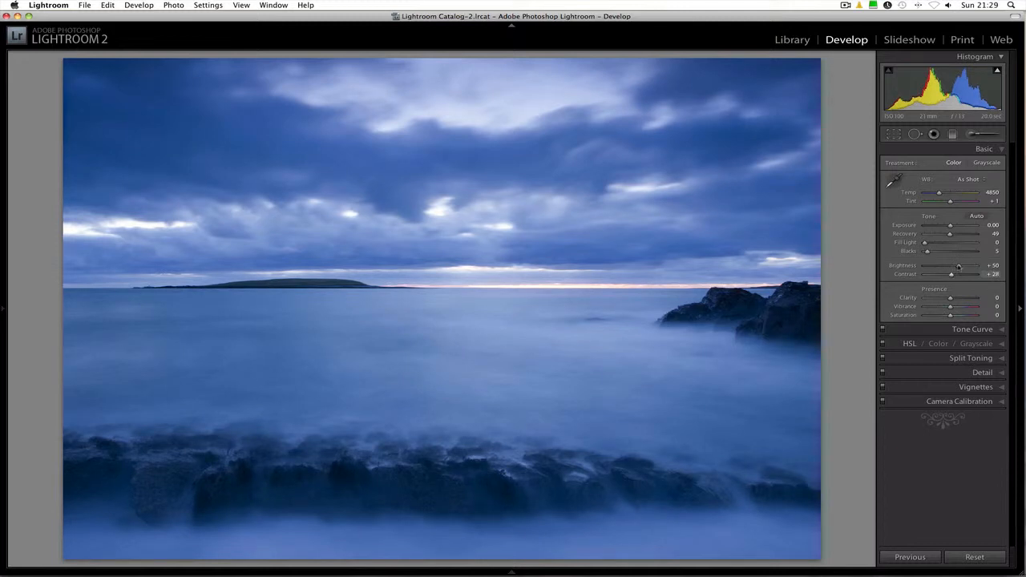
drag(958, 266, 960, 267)
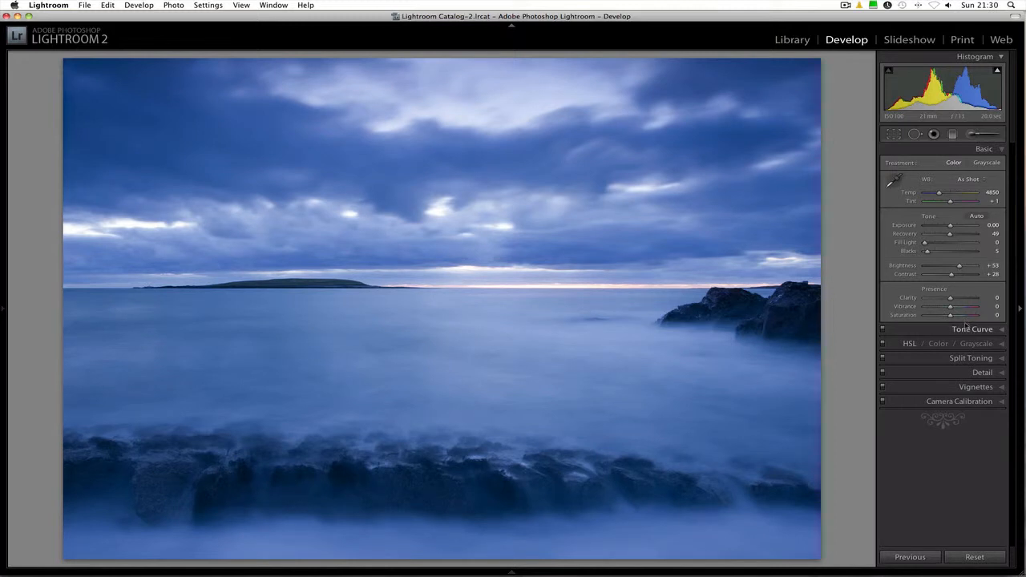
Step: Activate direct Tone Curve adjustment on the photo and raise Lights to +5 from the bright water
click(970, 328)
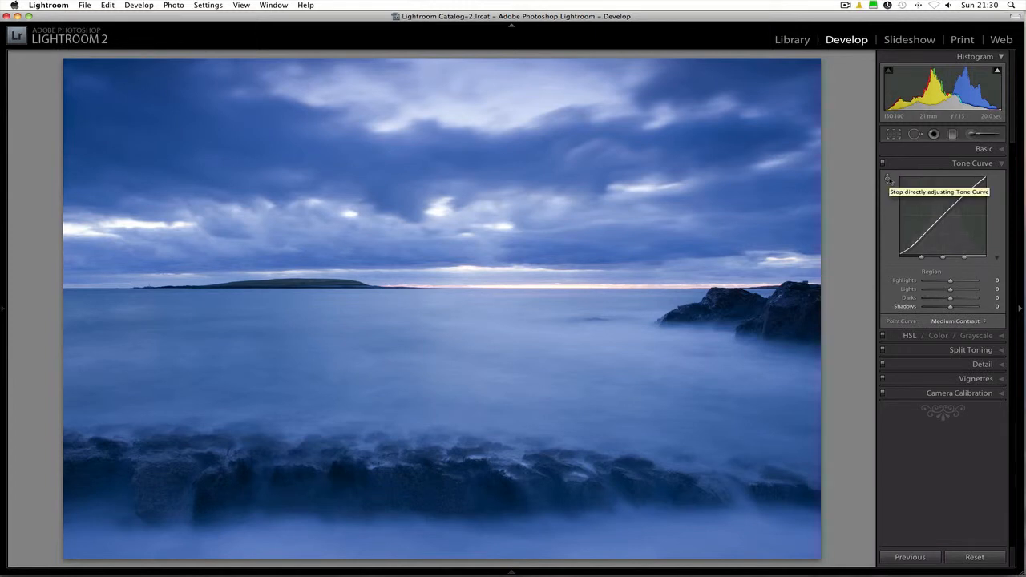
click(889, 179)
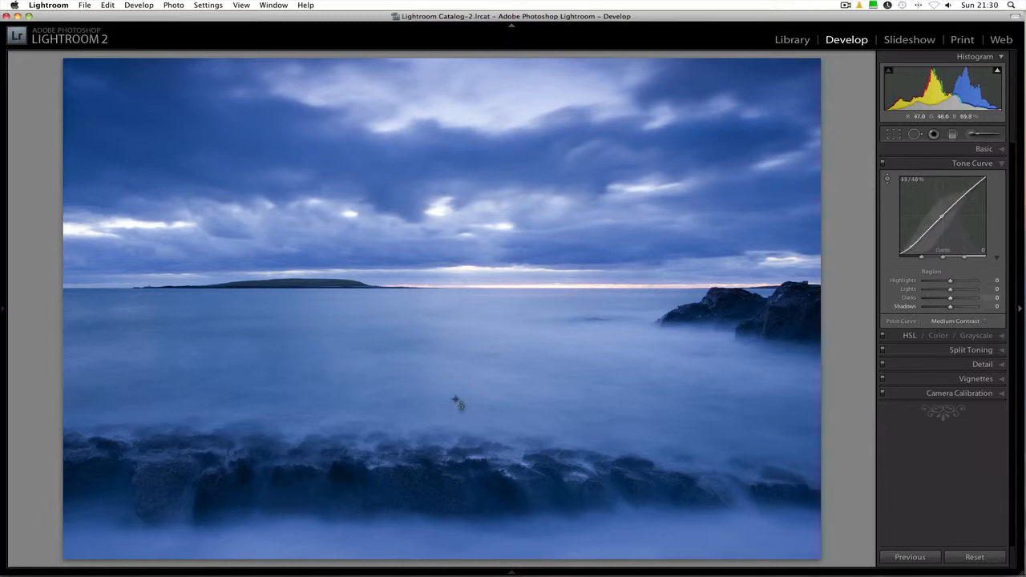
key(Up)
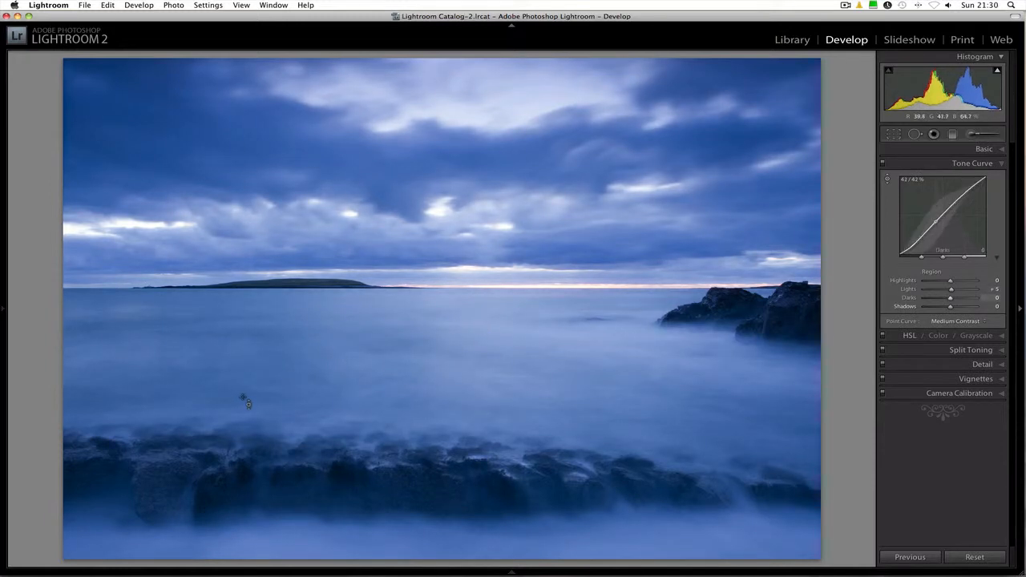
Step: Lower the Tone Curve's Darks to -9 by targeting the darker water above the foreground rocks
key(Down)
key(Down)
key(Down)
key(Down)
key(Down)
key(Down)
key(Down)
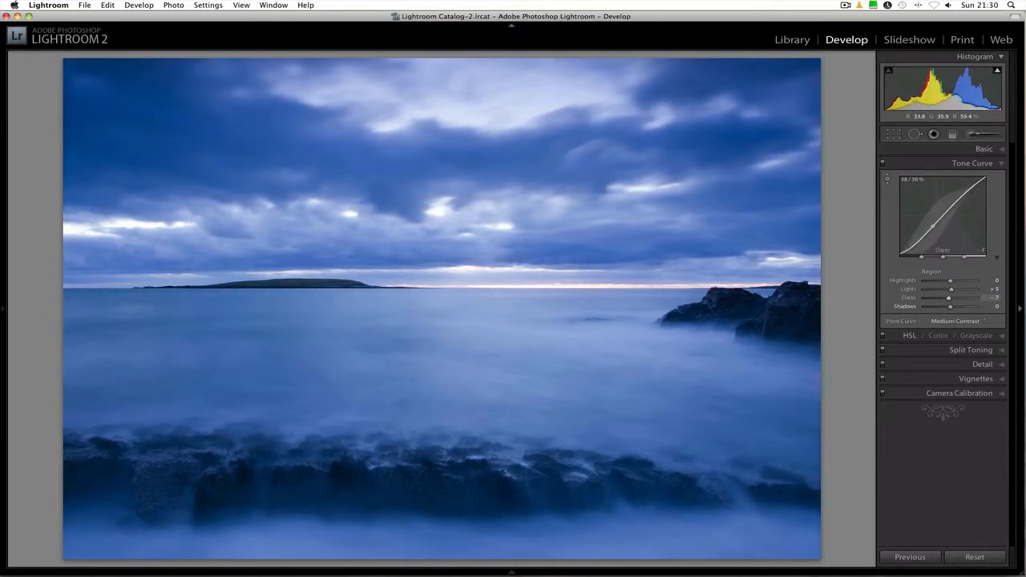
key(Down)
key(Down)
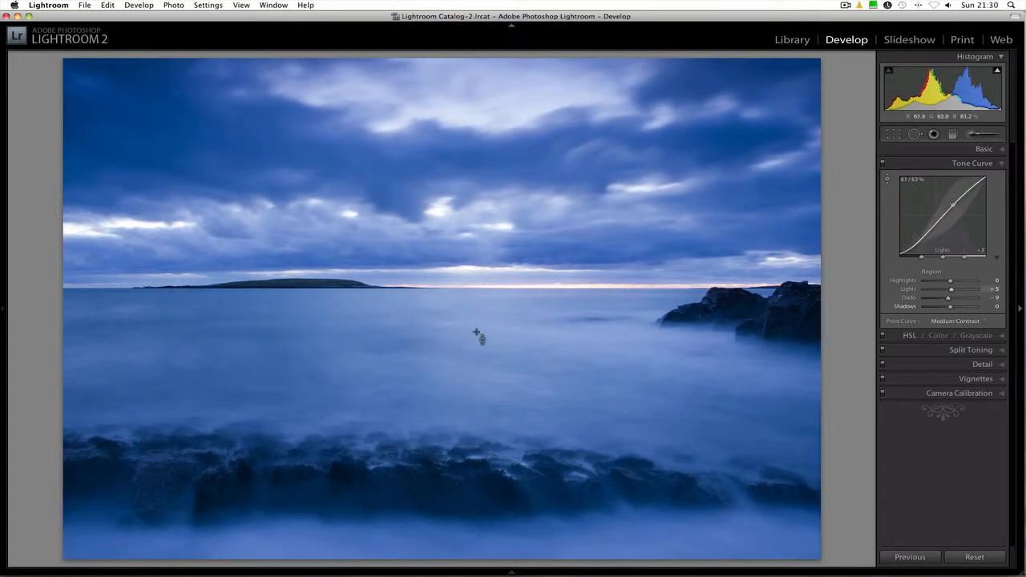
Step: Draw a nearly horizontal graduated filter from the upper edge of the photo down to just below the horizon
click(952, 151)
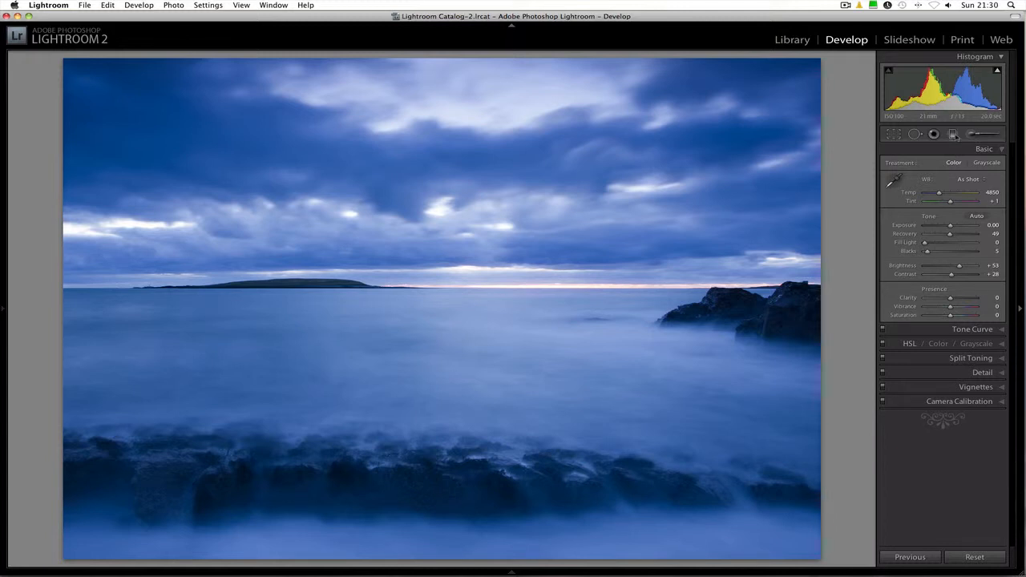
click(953, 135)
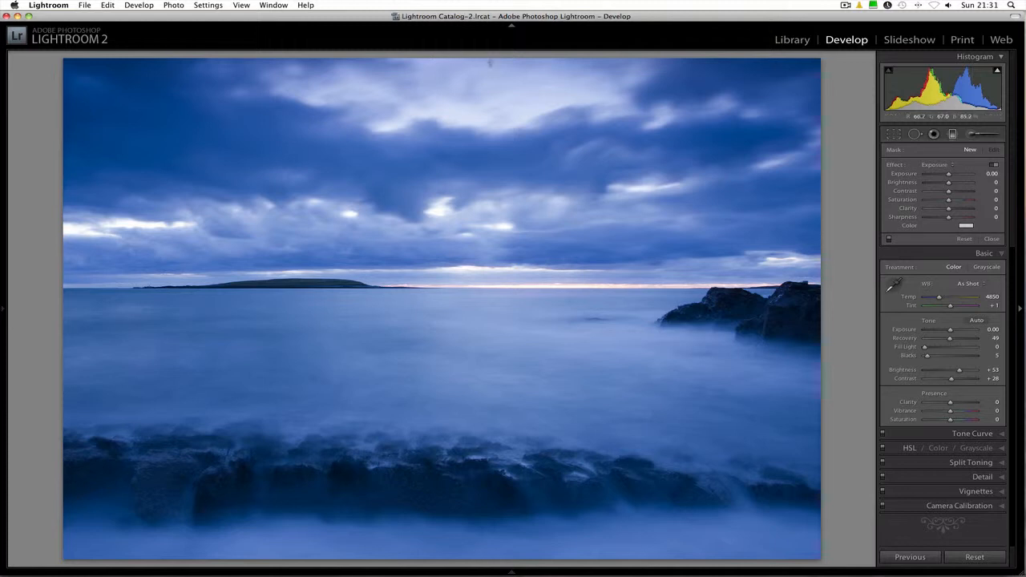
drag(447, 86, 461, 160)
drag(478, 316, 445, 305)
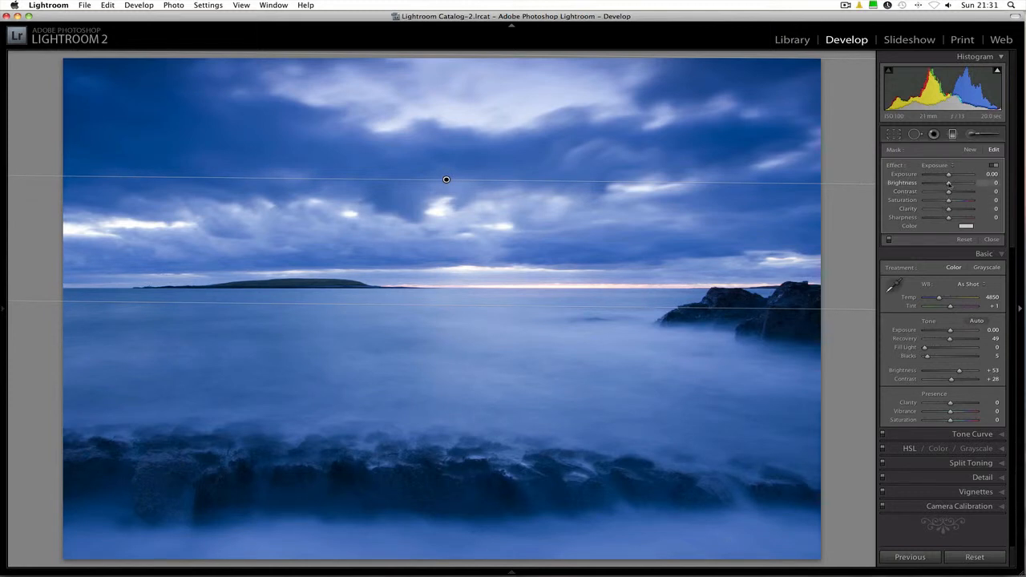
Step: Darken the sky by setting the graduated filter's Brightness to -16
drag(949, 183, 945, 183)
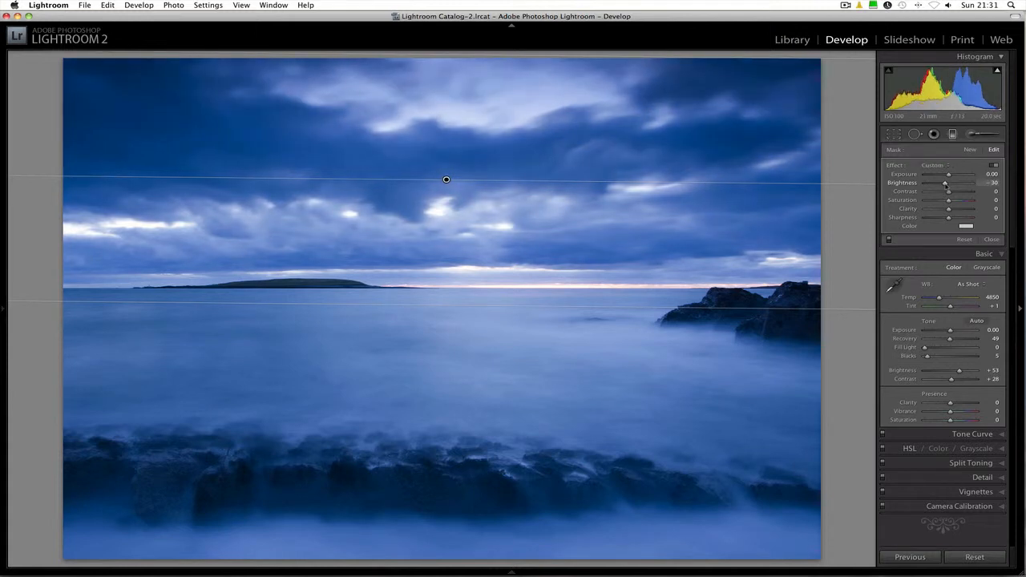
drag(945, 184, 947, 184)
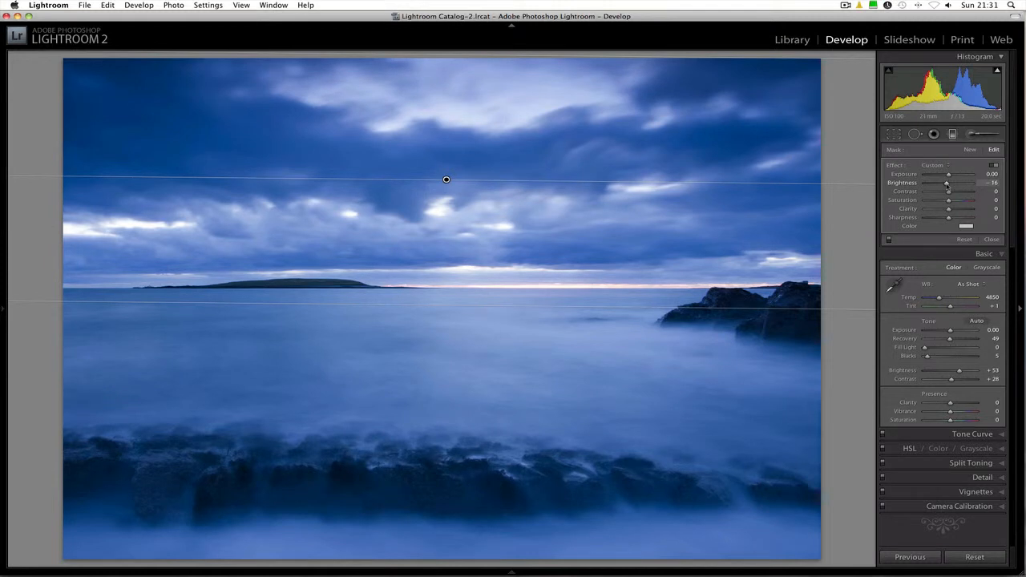
drag(946, 183, 949, 184)
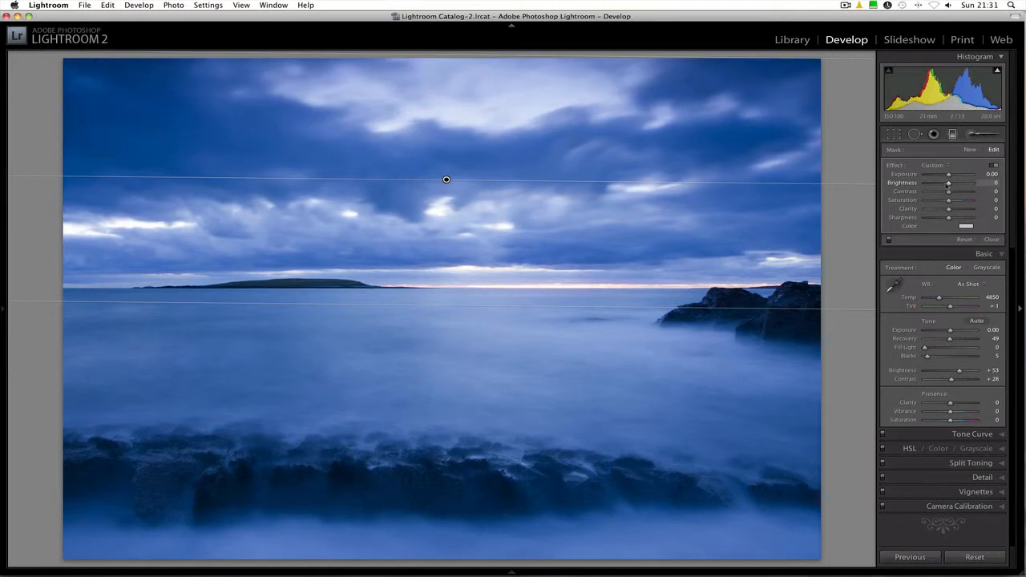
drag(948, 183, 946, 184)
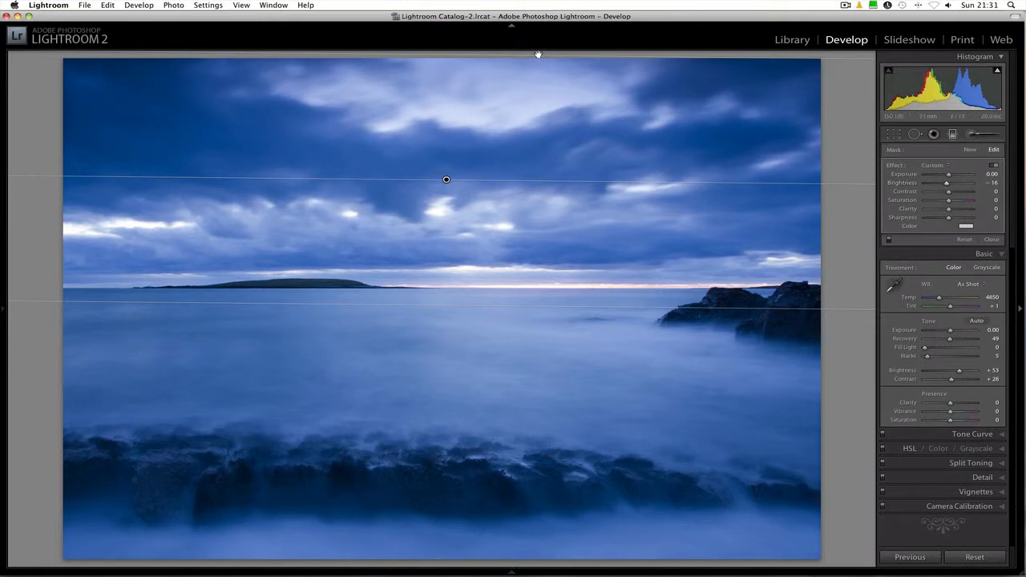
Step: Tighten the graduated filter's transition to run from mid-sky to the horizon, compare Brightness 0 with -16, and finish at -16
drag(508, 152, 509, 181)
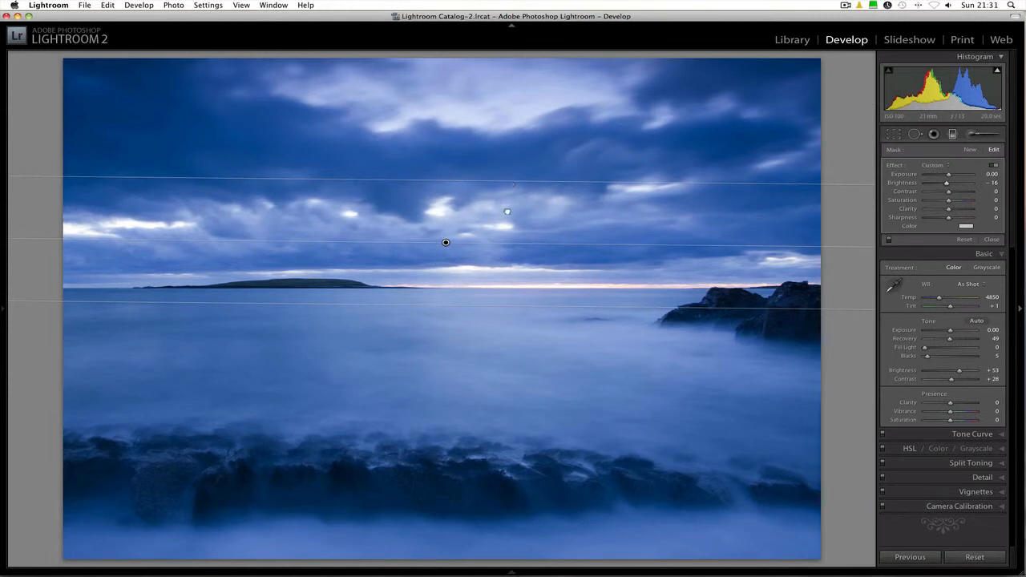
drag(501, 302, 504, 297)
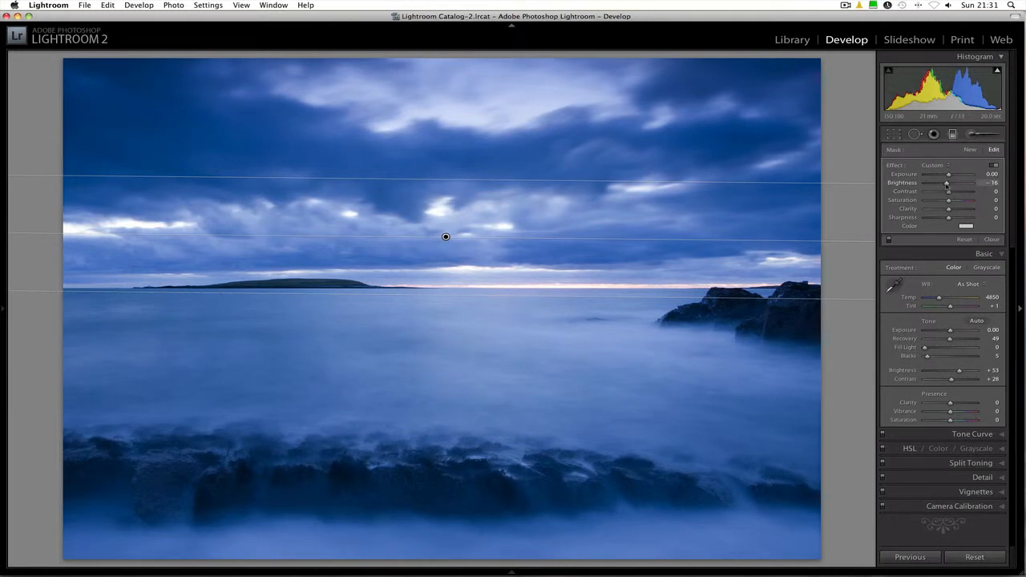
drag(947, 184, 948, 184)
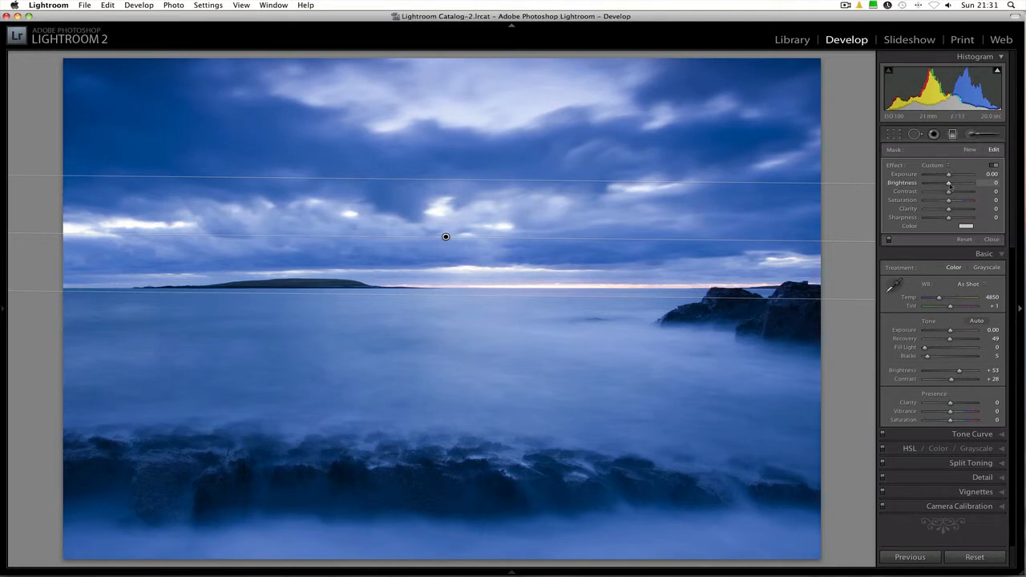
drag(948, 184, 946, 184)
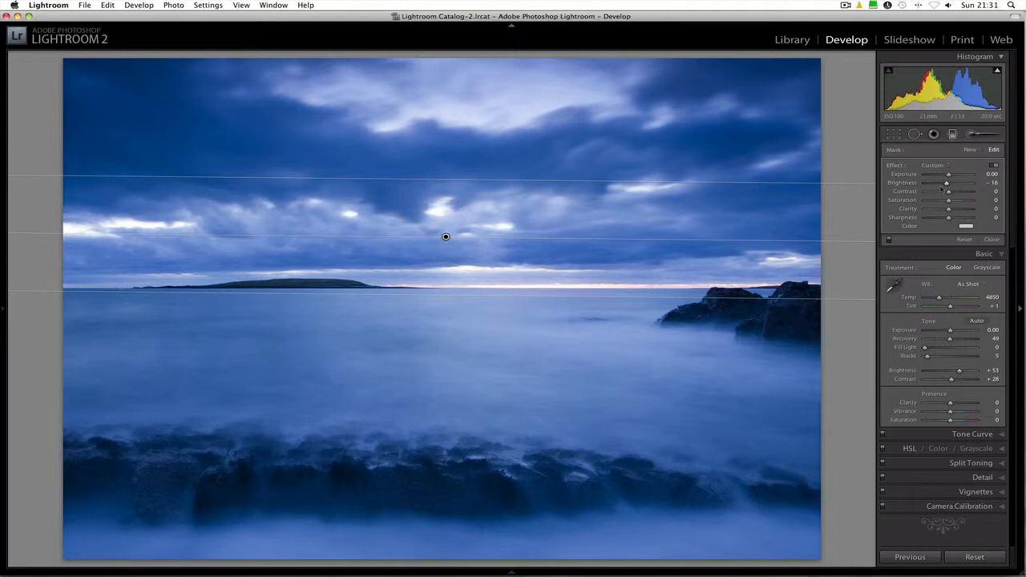
click(953, 134)
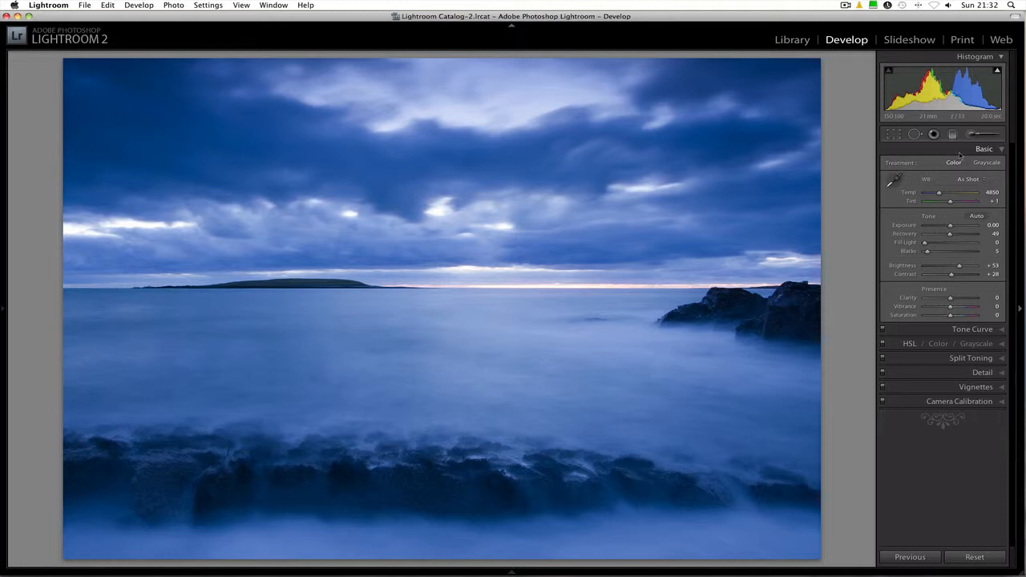
Step: Sample a bright cloud above the horizon as neutral white balance and fine-tune it to Temp 7625 and Tint +1
click(896, 182)
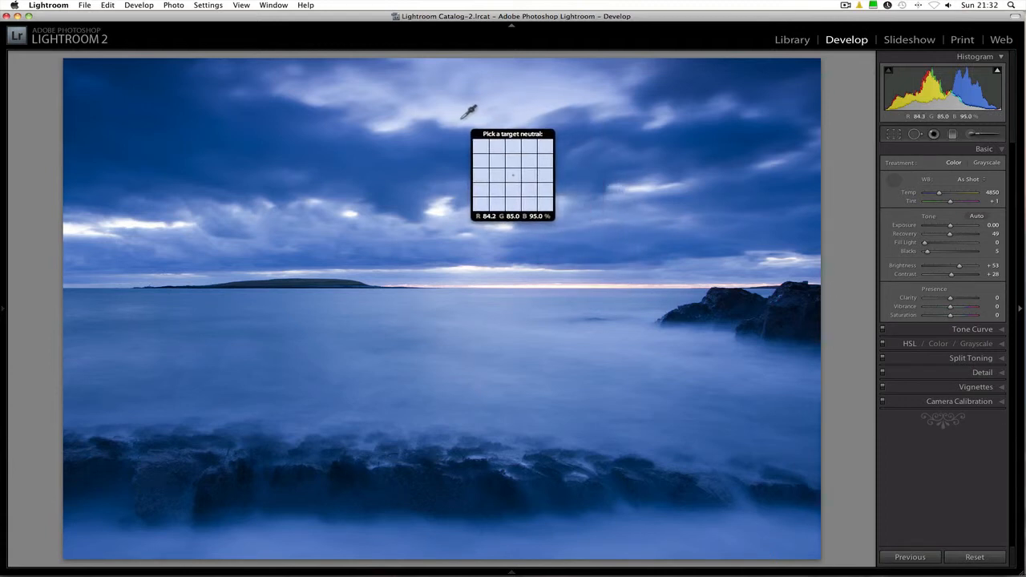
click(446, 214)
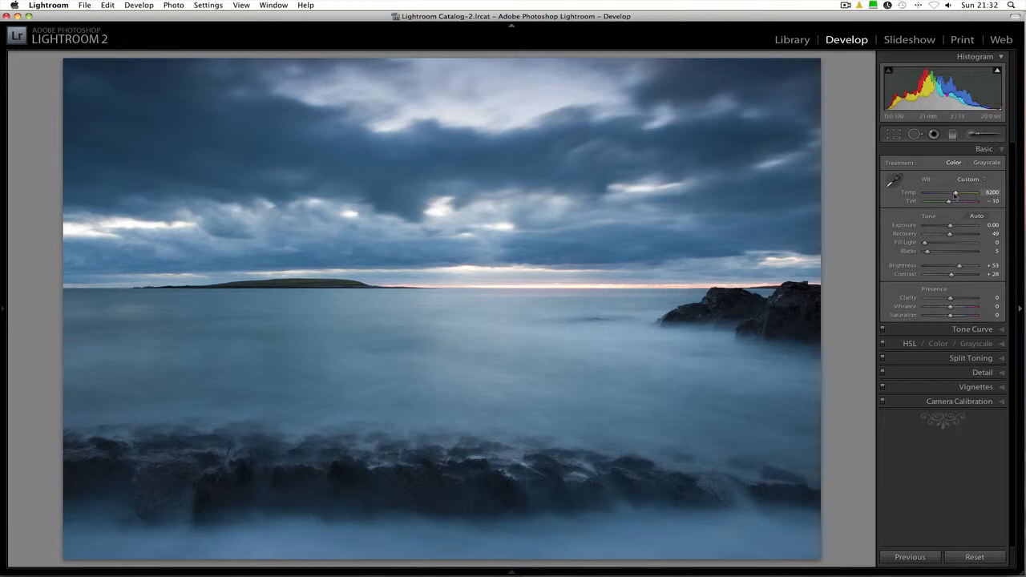
drag(955, 196, 950, 203)
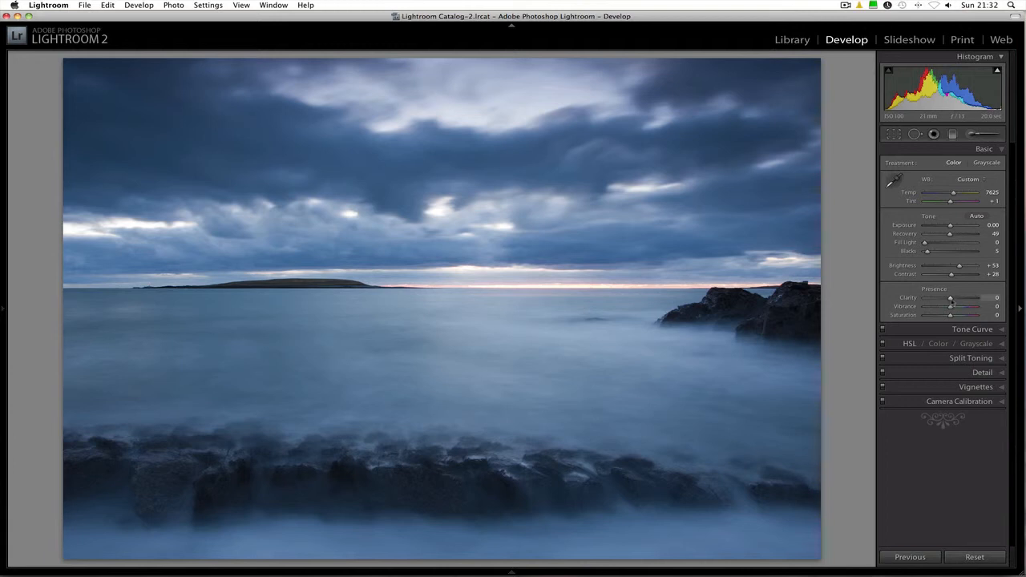
Step: Try a Clarity of +42 on the photo and reset Clarity to 0
drag(952, 302, 963, 302)
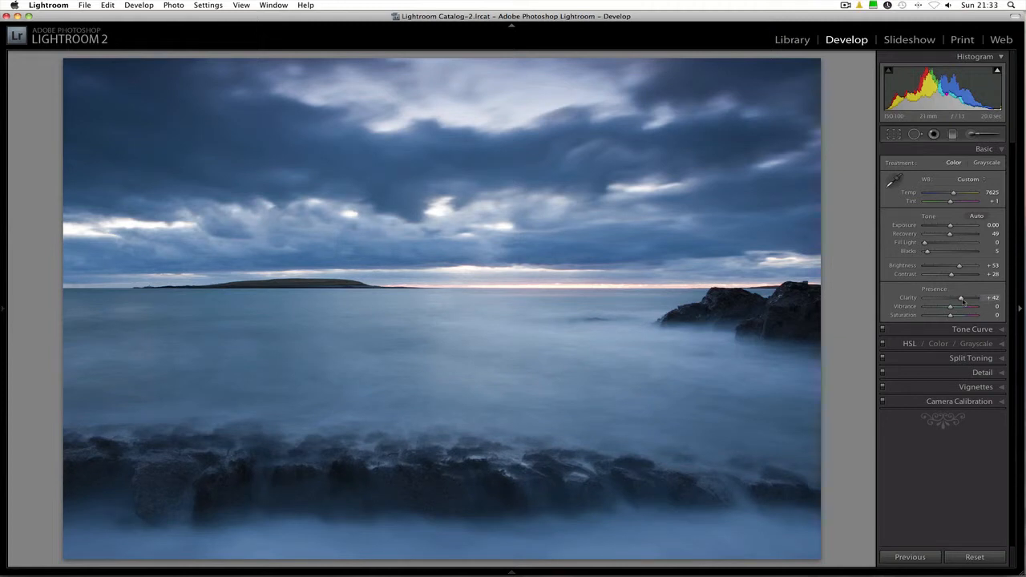
double_click(963, 300)
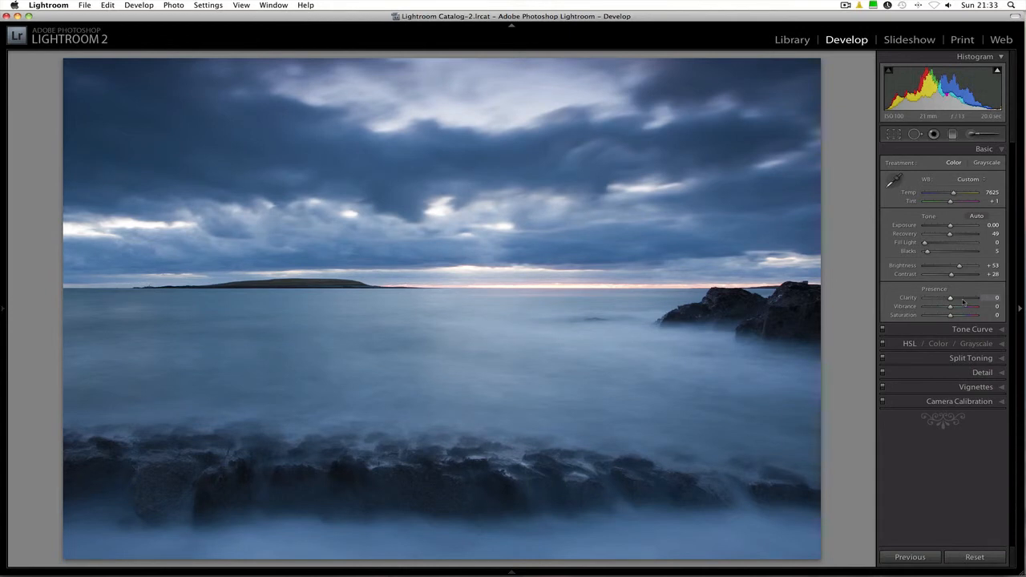
click(964, 300)
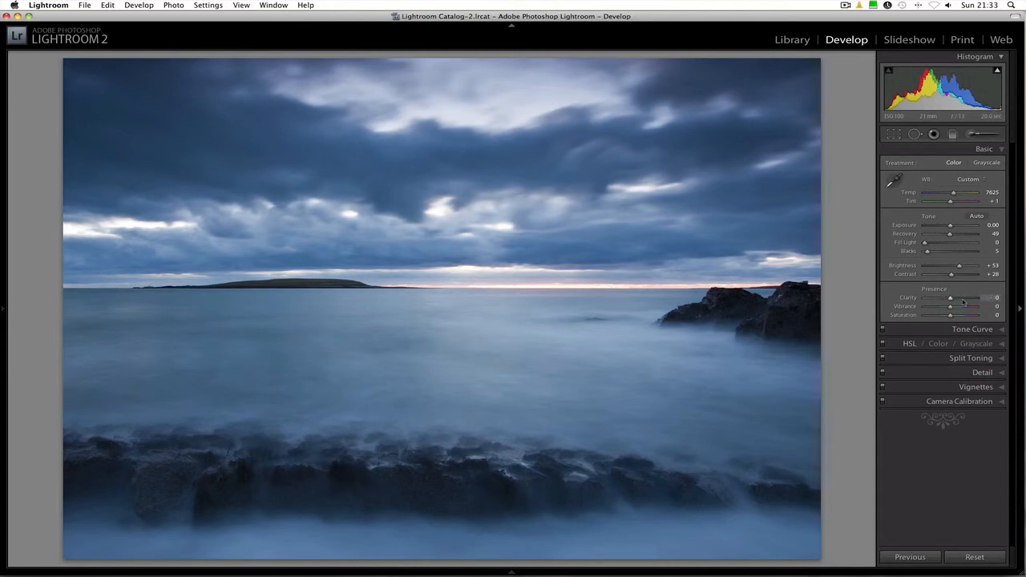